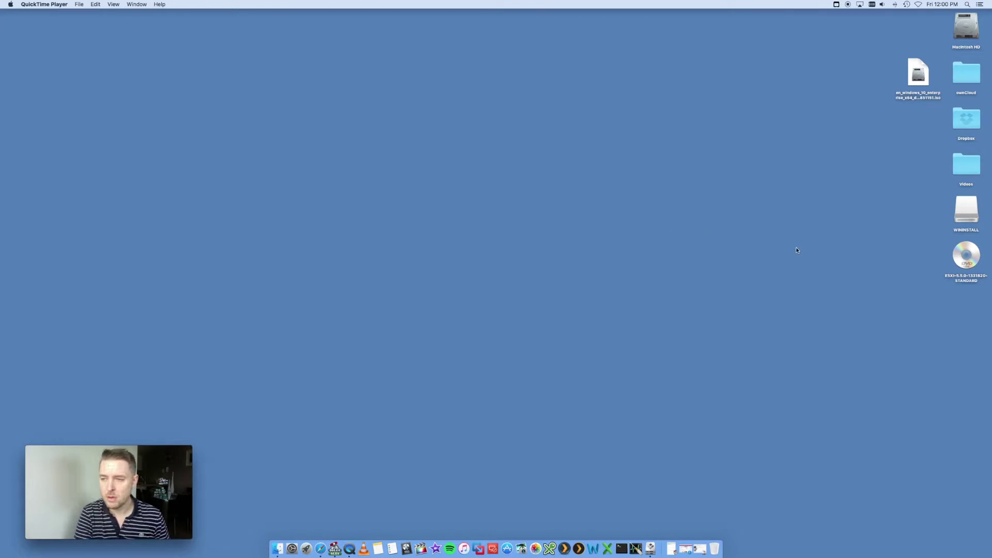
Launch Disk Utility by searching 'disk' in Spotlight
left_click(963, 258)
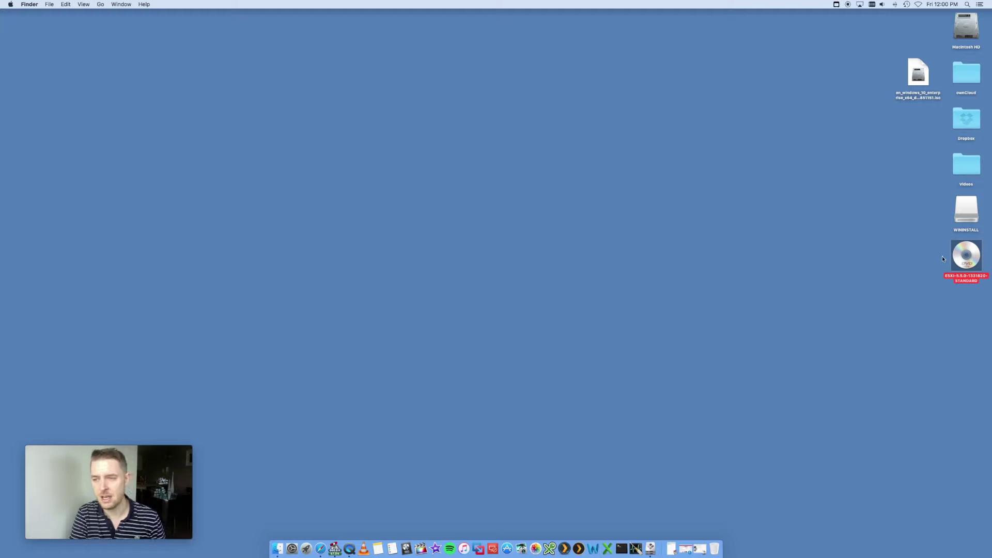
left_click(755, 215)
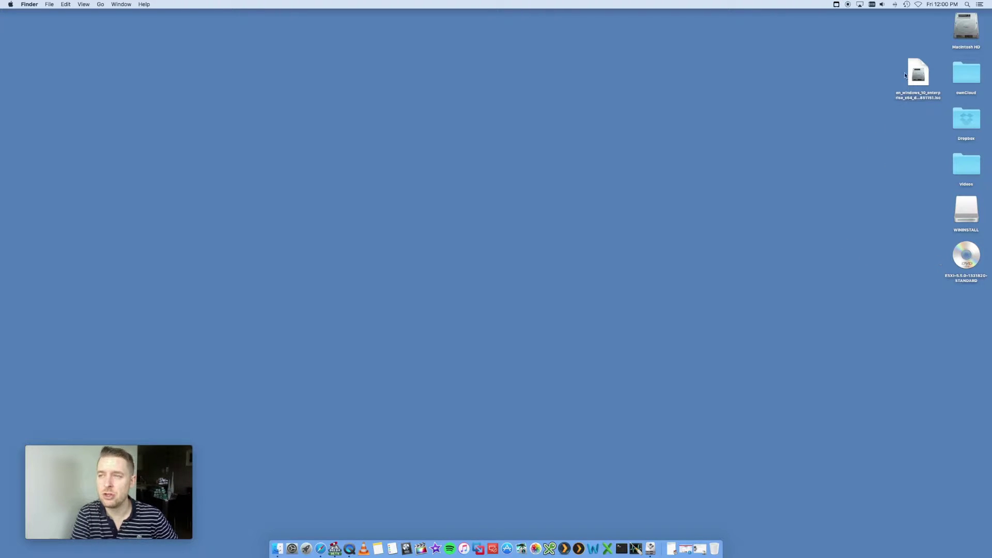
left_click(966, 5)
type("disk")
key("Return")
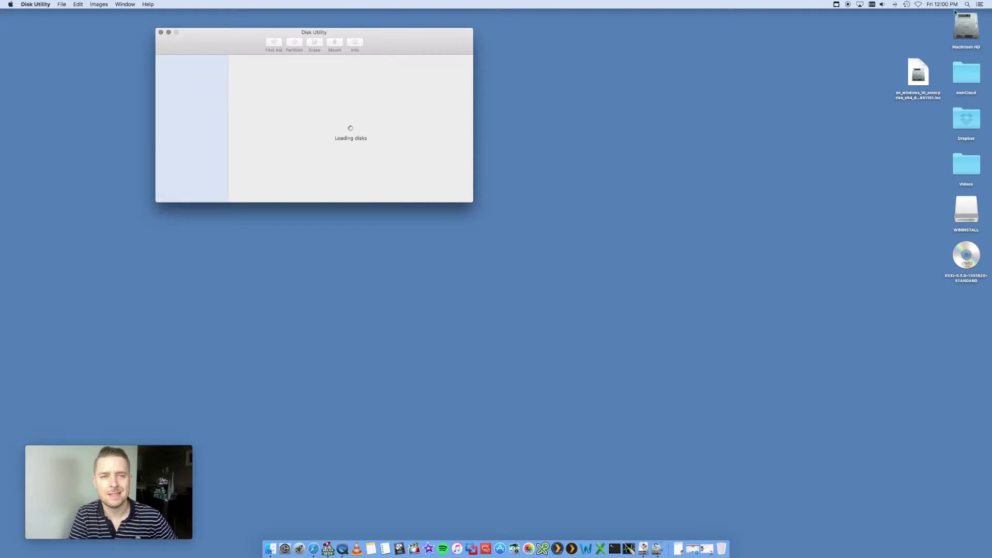
Select the ESXI-5.5.0-1331820-STANDARD disc to view its 341.4 MB USB details
left_click_drag(401, 37, 502, 90)
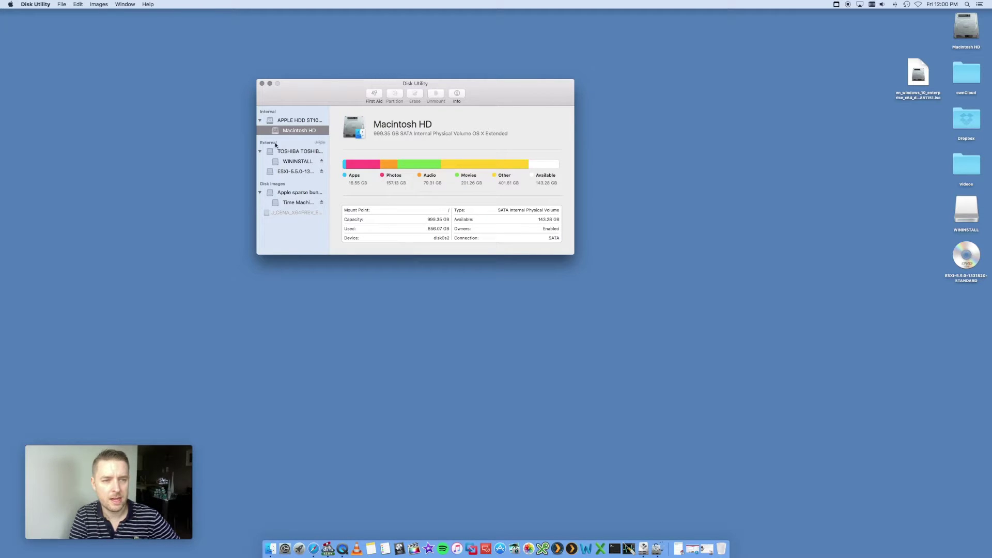
left_click(290, 171)
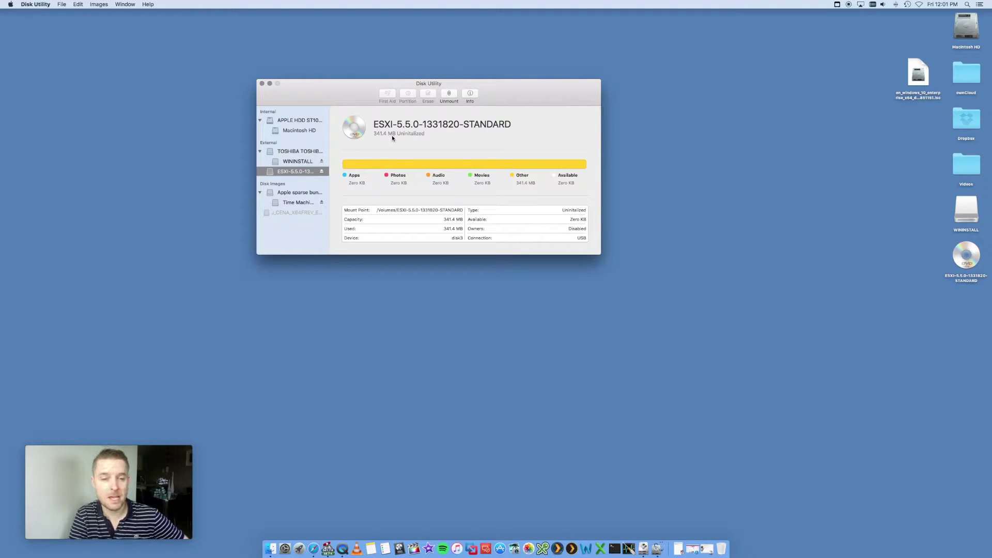
left_click_drag(386, 106, 387, 111)
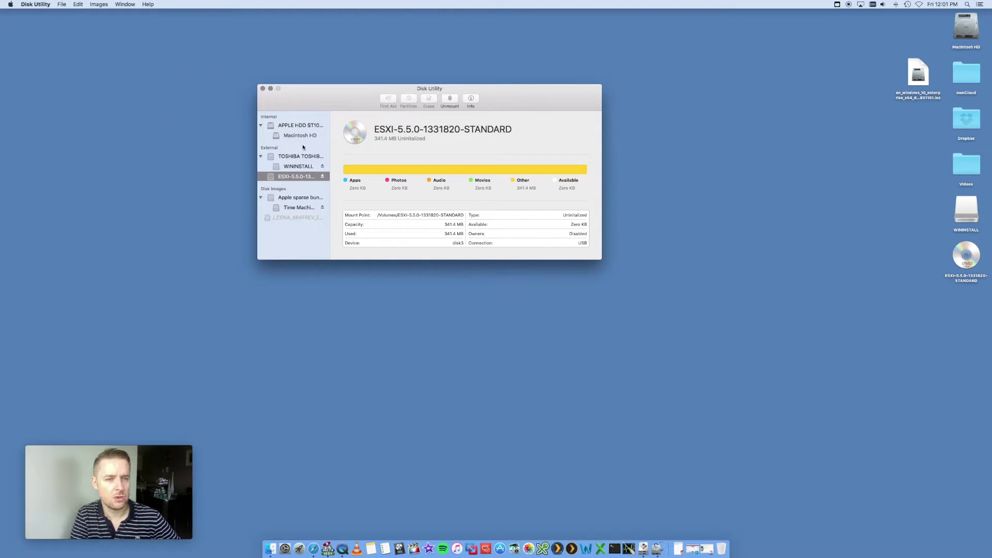
Create a new image from the ESXi disc: DVD/CD master format, no encryption, saved to Desktop
left_click(63, 5)
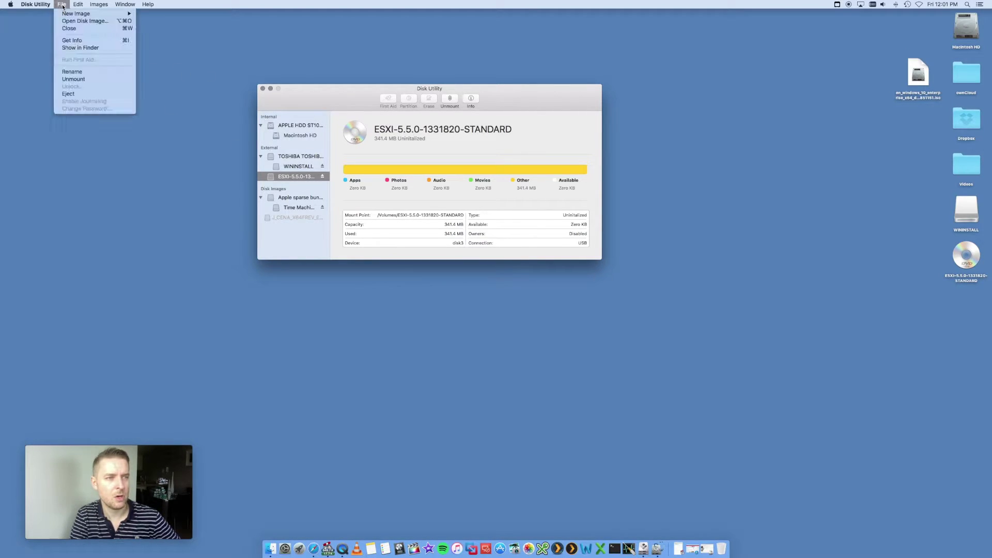
mouse_move(81, 16)
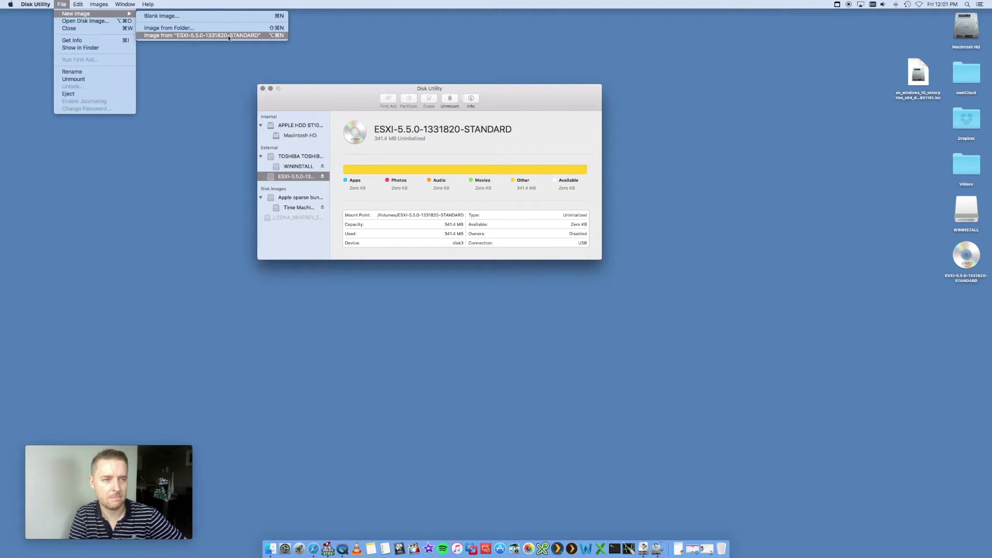
left_click(196, 35)
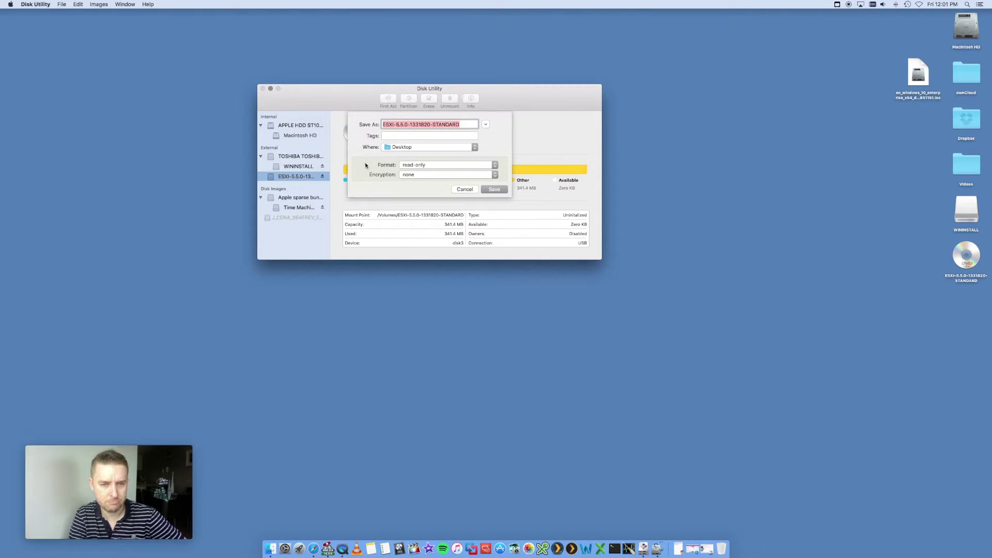
left_click(427, 175)
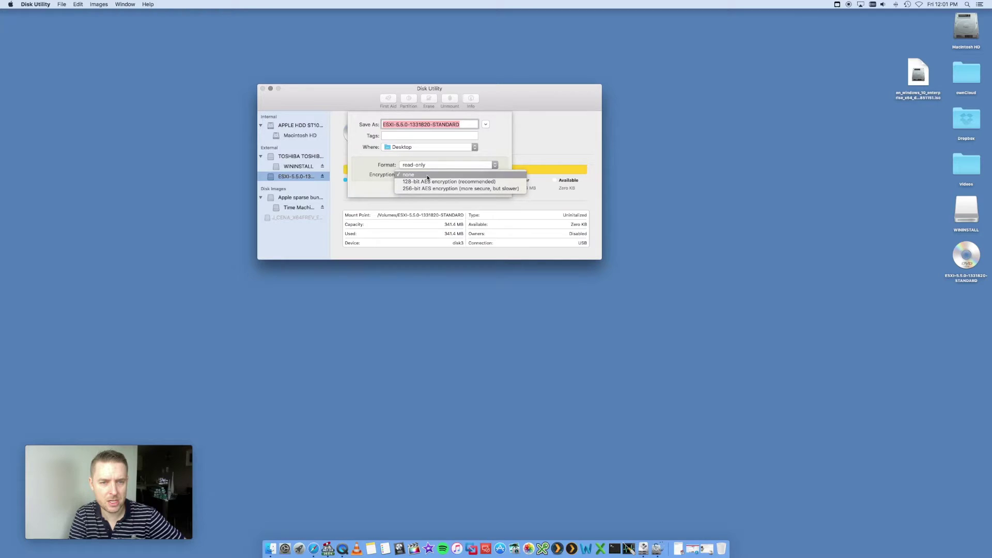
left_click(387, 189)
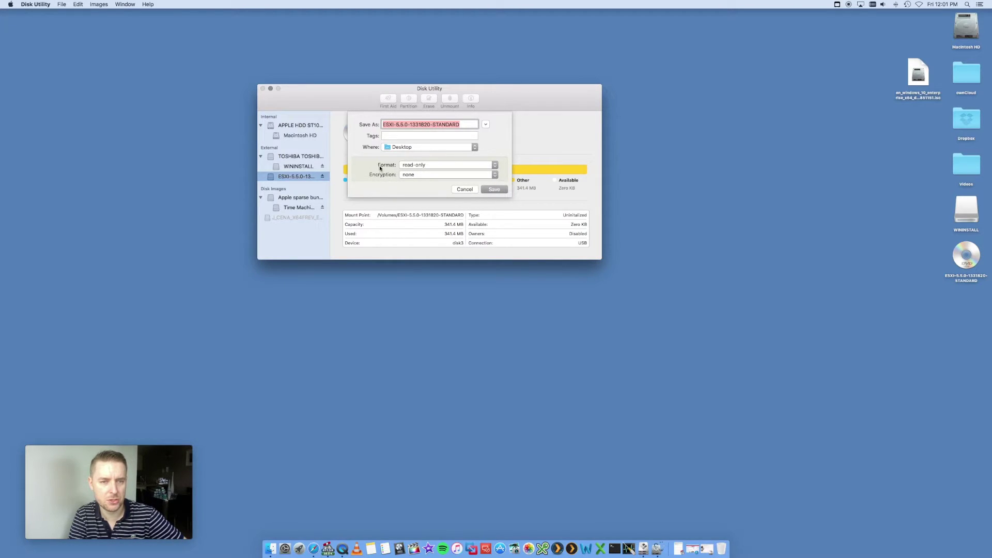
left_click(425, 164)
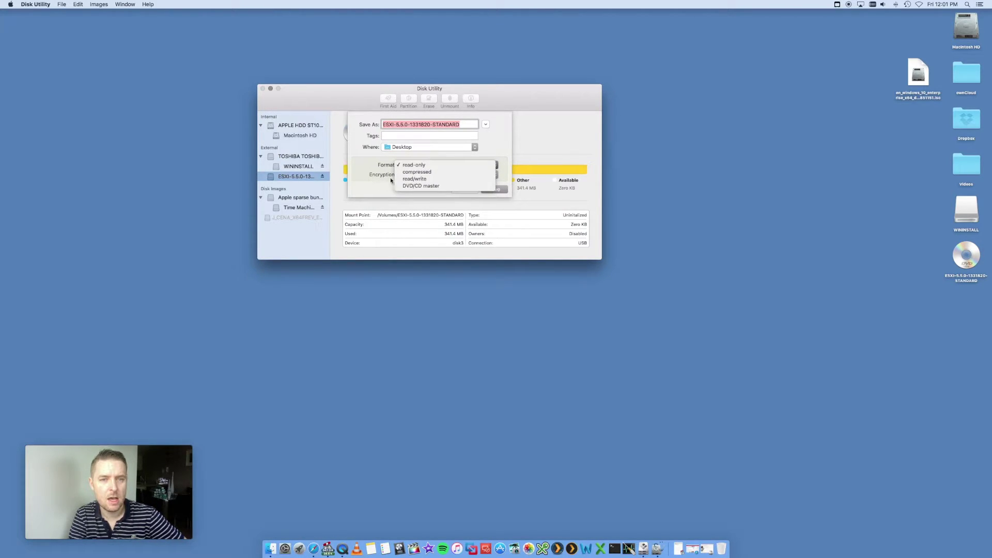
left_click(422, 187)
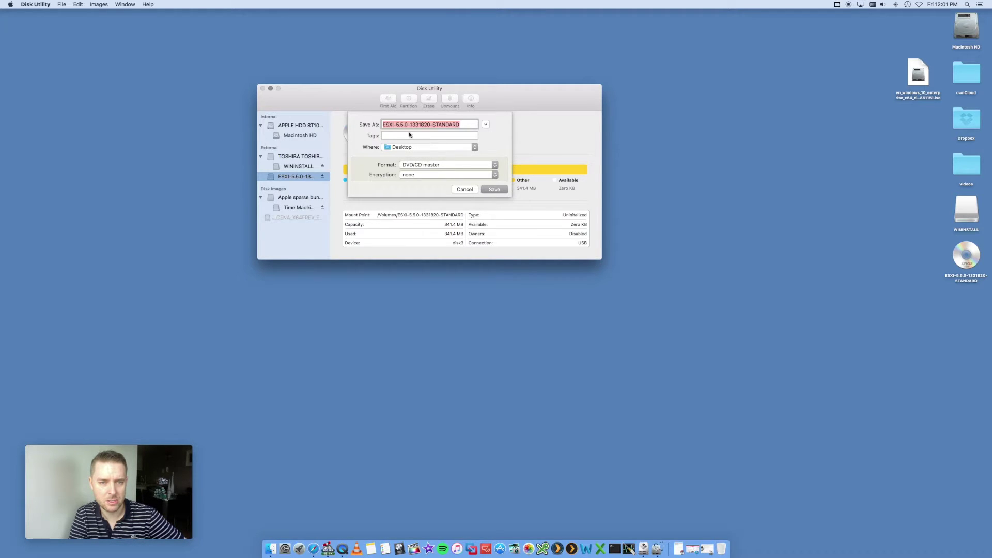
left_click(470, 124)
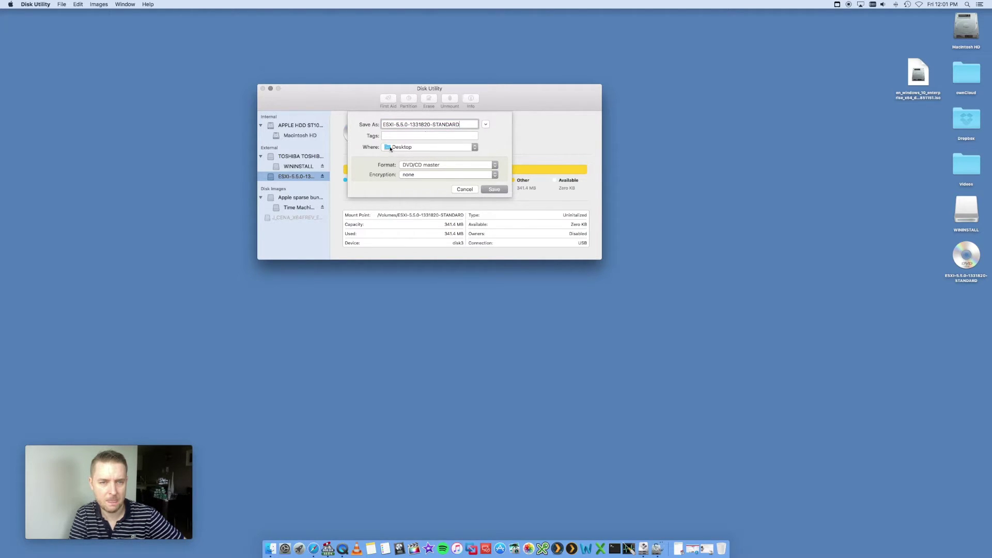
left_click(424, 165)
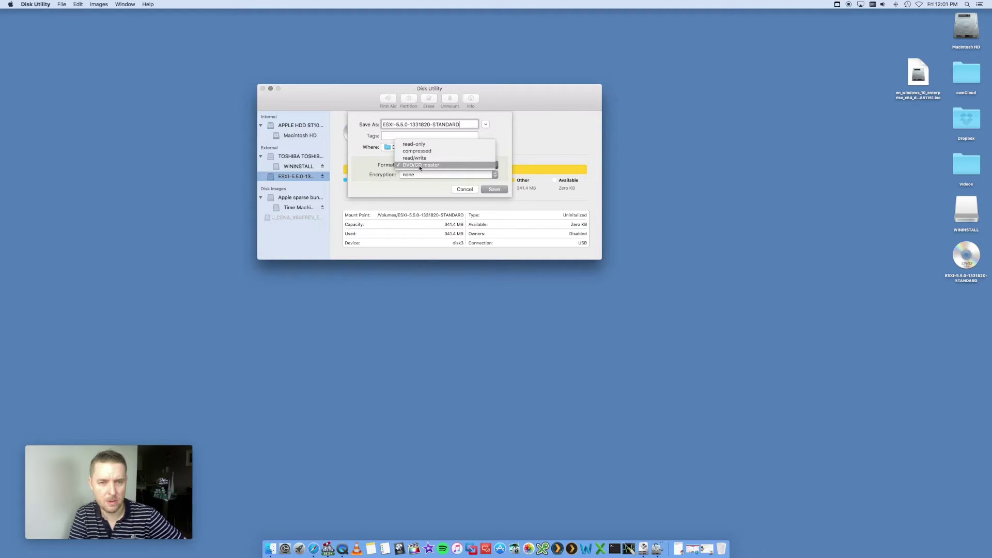
left_click(389, 178)
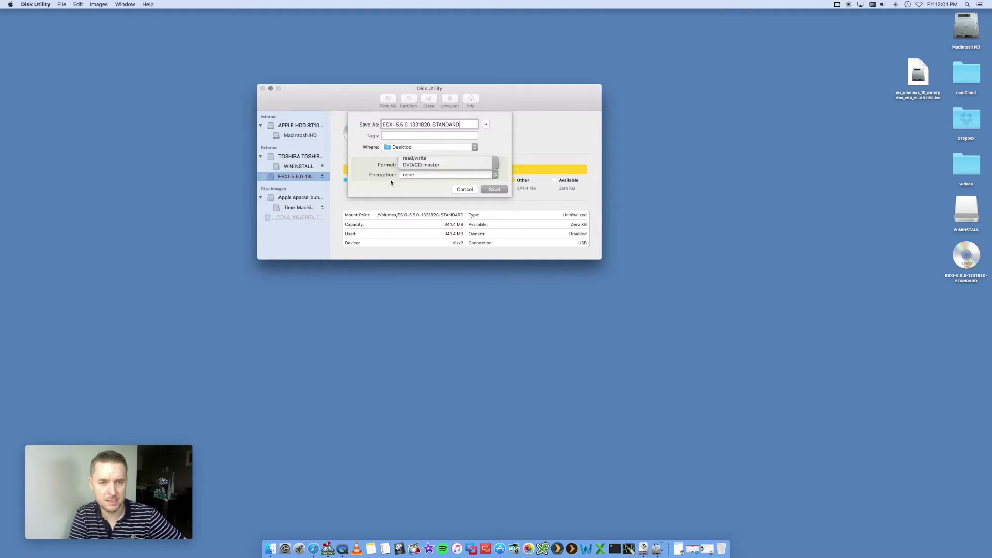
left_click(495, 189)
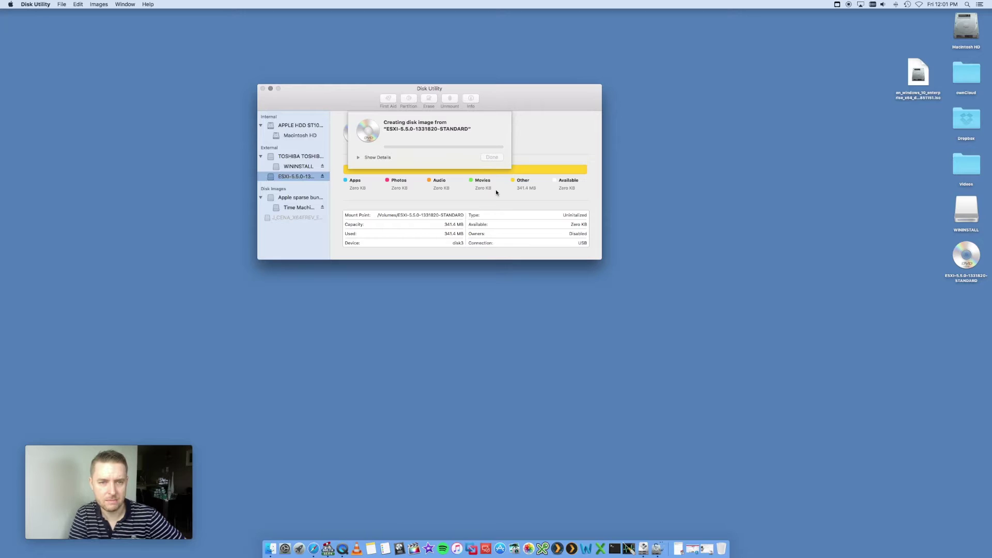
Show the image-creation details and close the sheet once it reports Operation successful
left_click(358, 157)
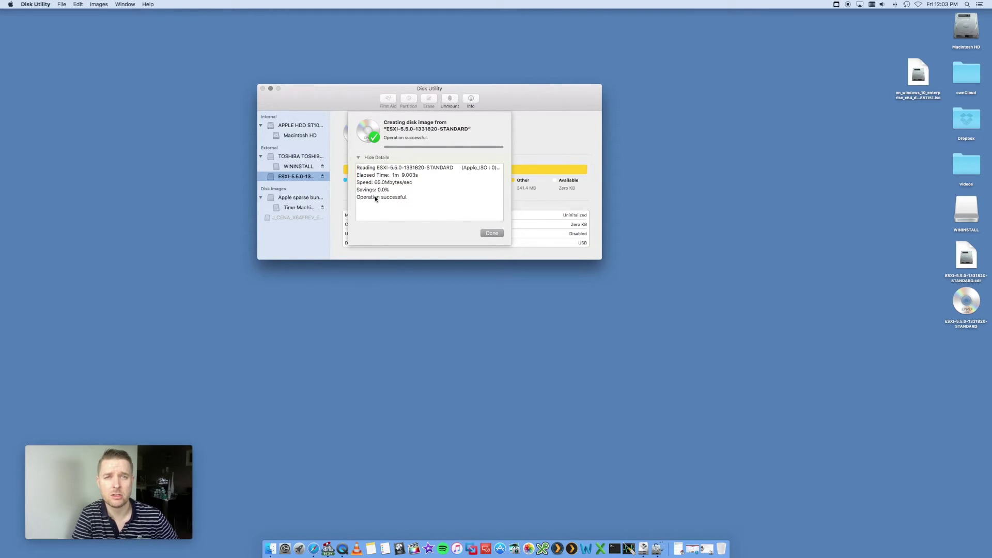
left_click(491, 233)
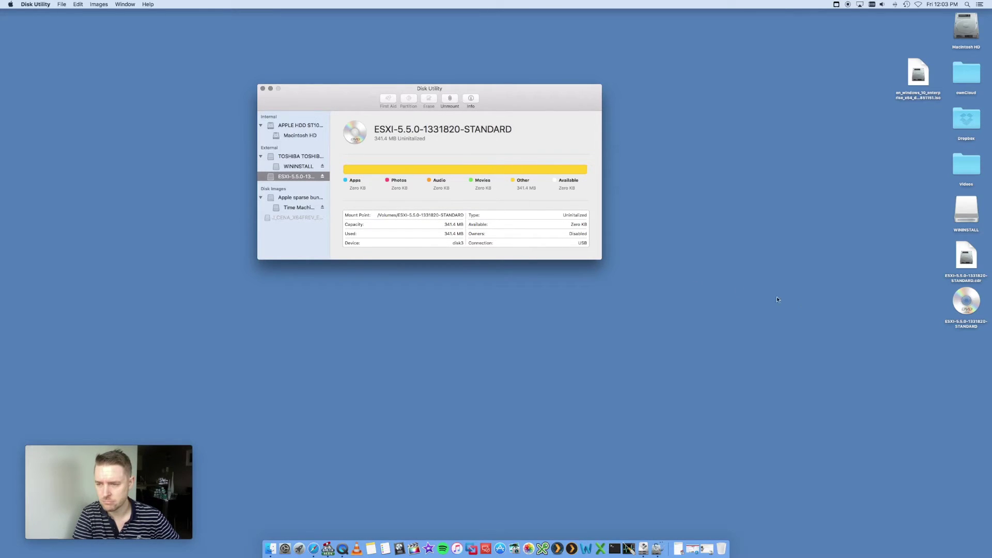
Move the ESXI-5.5.0-1331820-STANDARD.cdr file from the icon column to an open desktop spot
left_click(884, 287)
left_click_drag(969, 267, 824, 312)
left_click(822, 355)
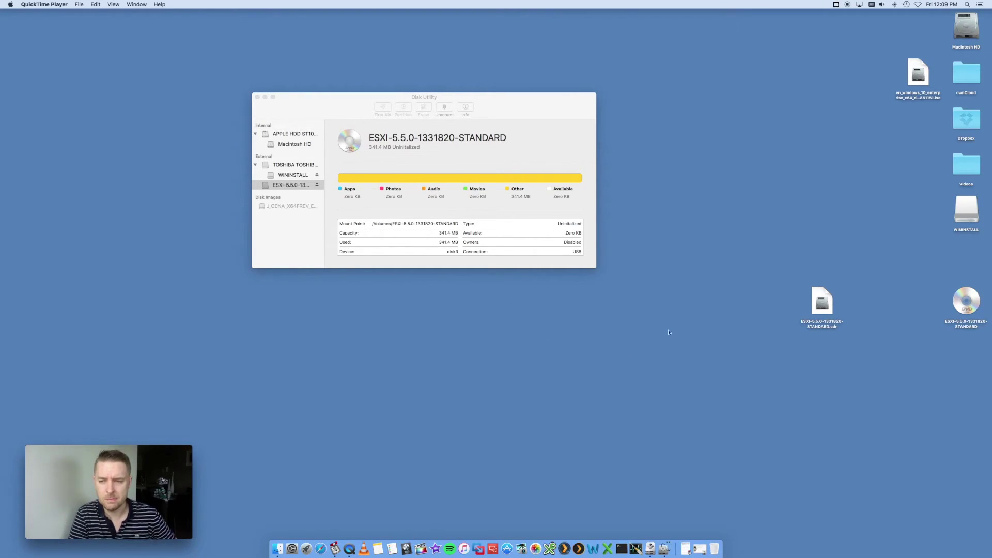
left_click(829, 325)
left_click(693, 332)
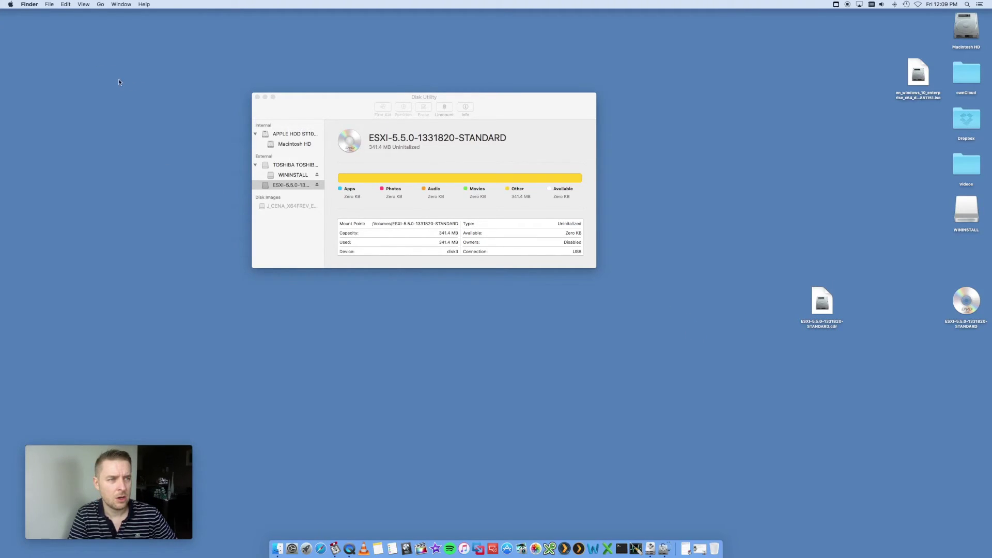
Turn on 'Show all filename extensions' in Finder's Advanced preferences
left_click(30, 5)
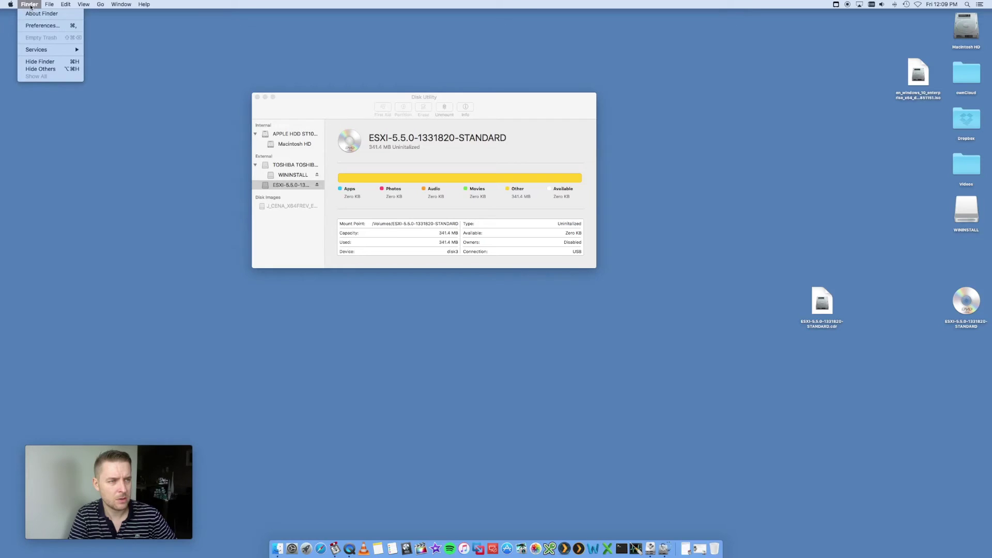
left_click(130, 76)
key("super+comma")
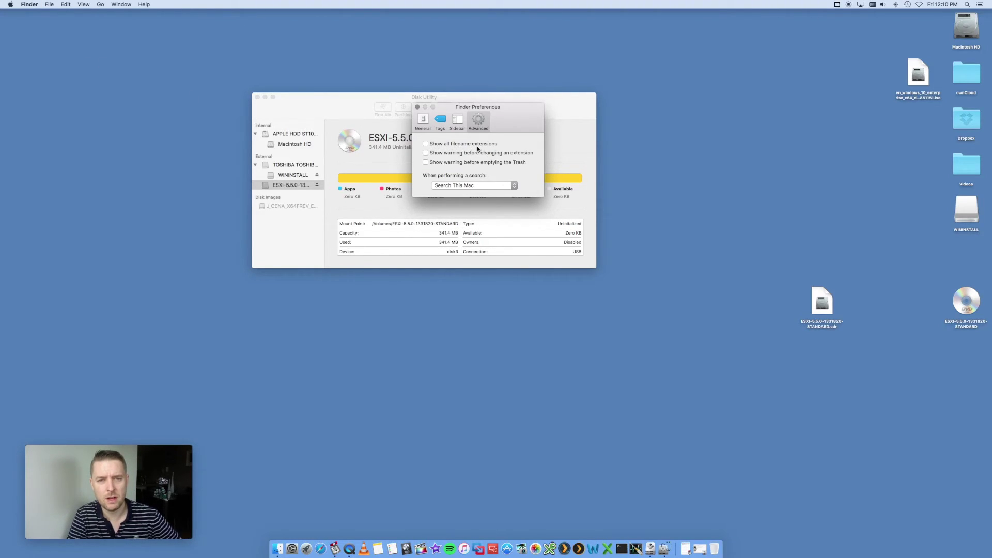
left_click(422, 120)
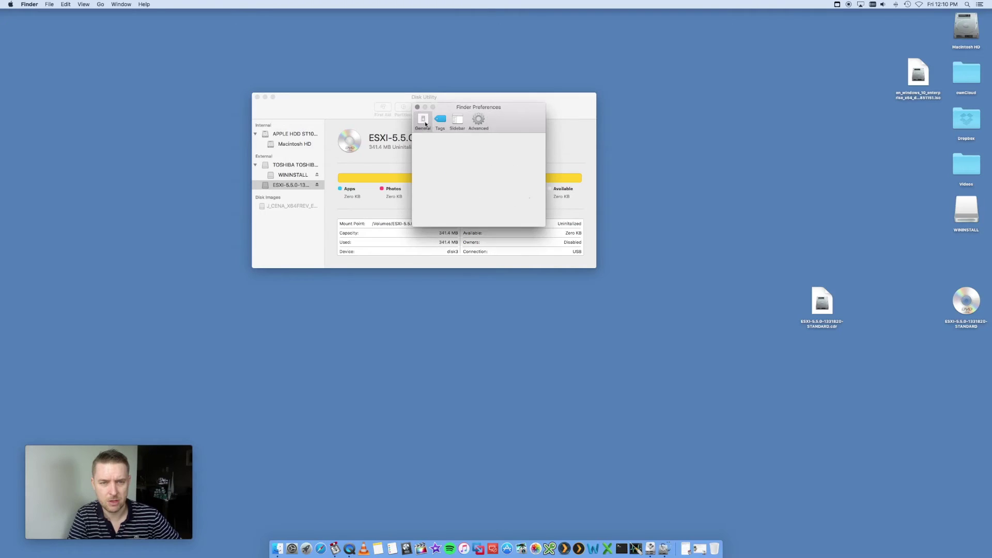
left_click(479, 121)
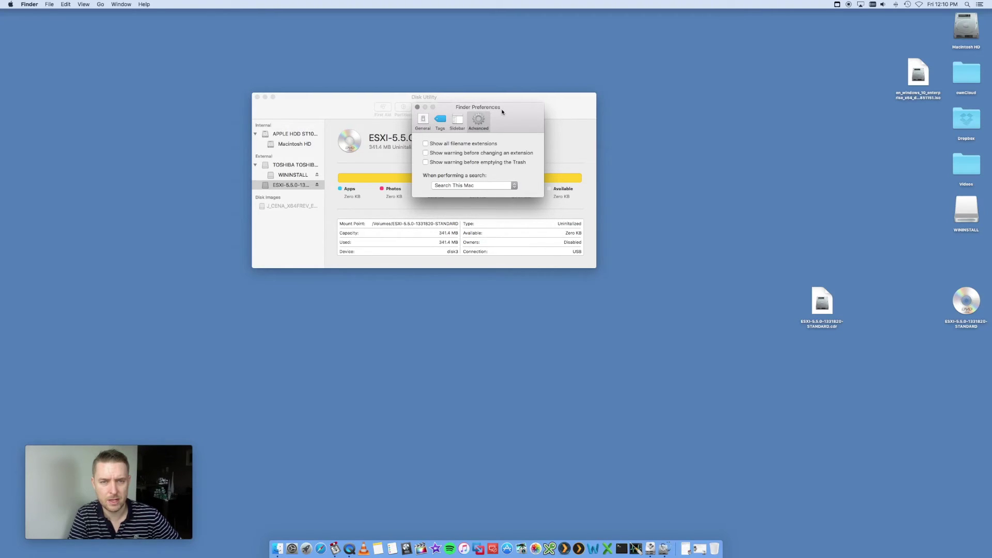
left_click(426, 144)
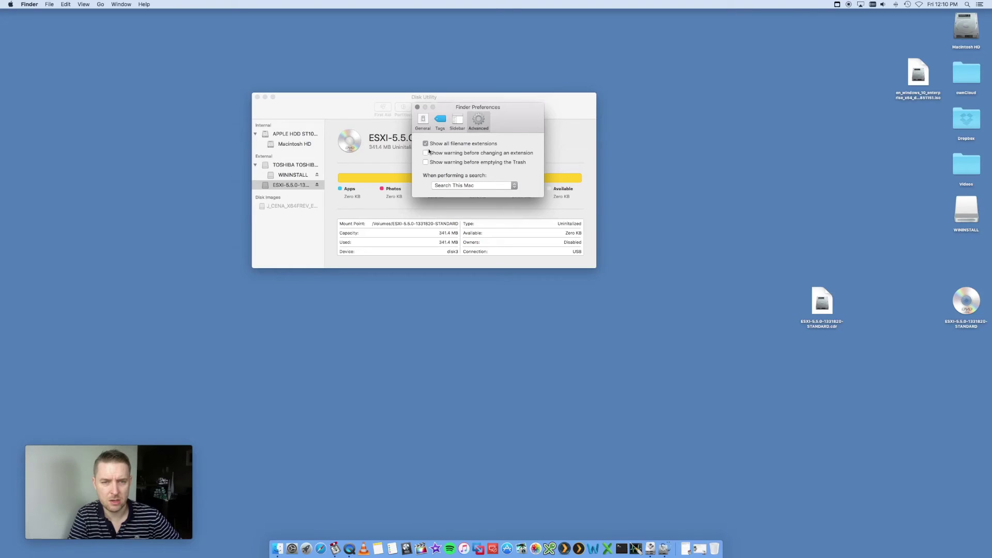
left_click(417, 107)
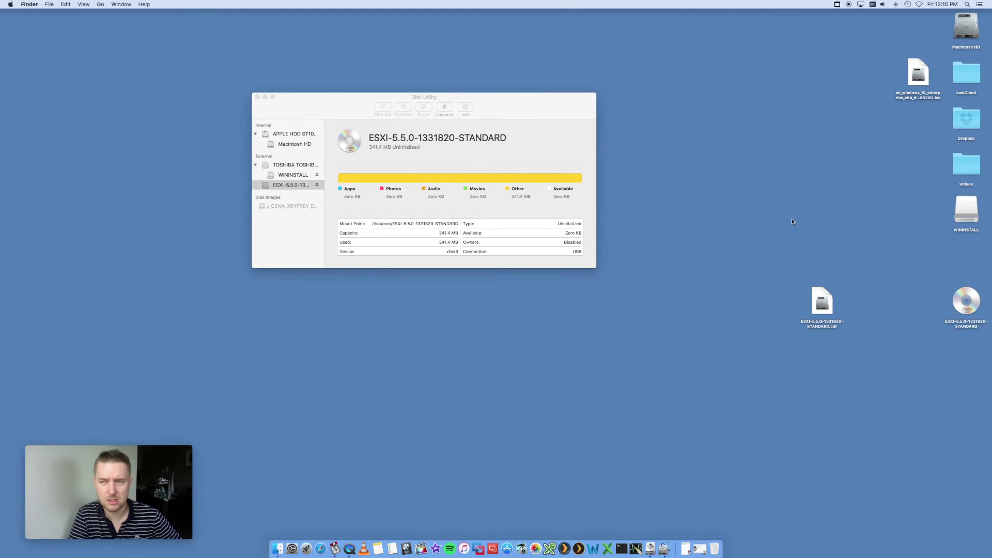
left_click(821, 327)
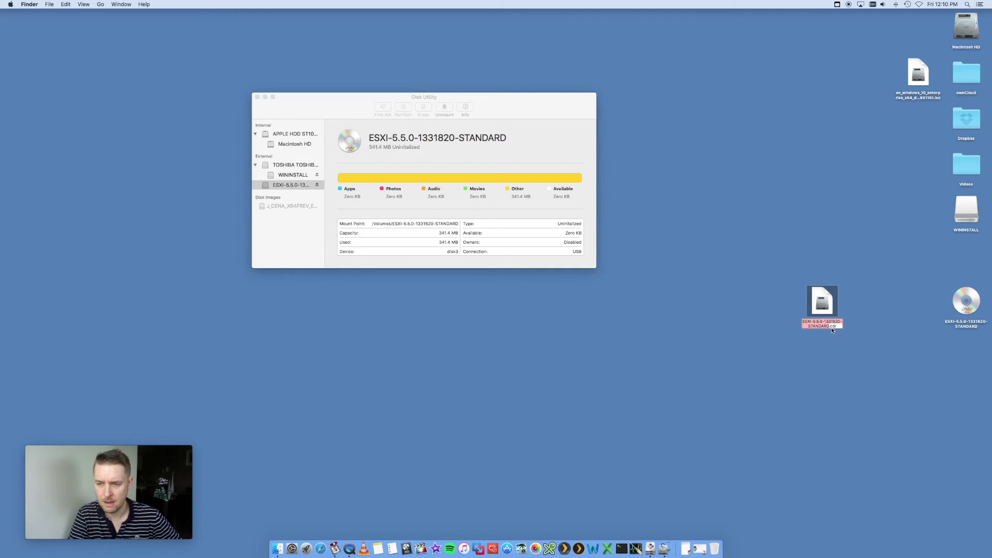
Replace the 'cdr' extension with 'iso' in the ESXI-5.5.0-1331820-STANDARD file name
left_click(832, 326)
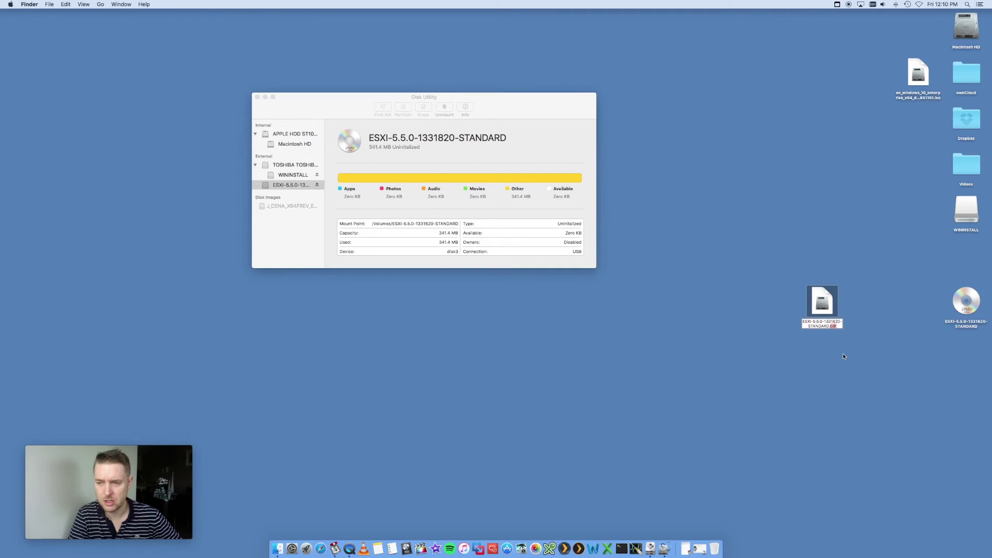
left_click(842, 352)
left_click(824, 324)
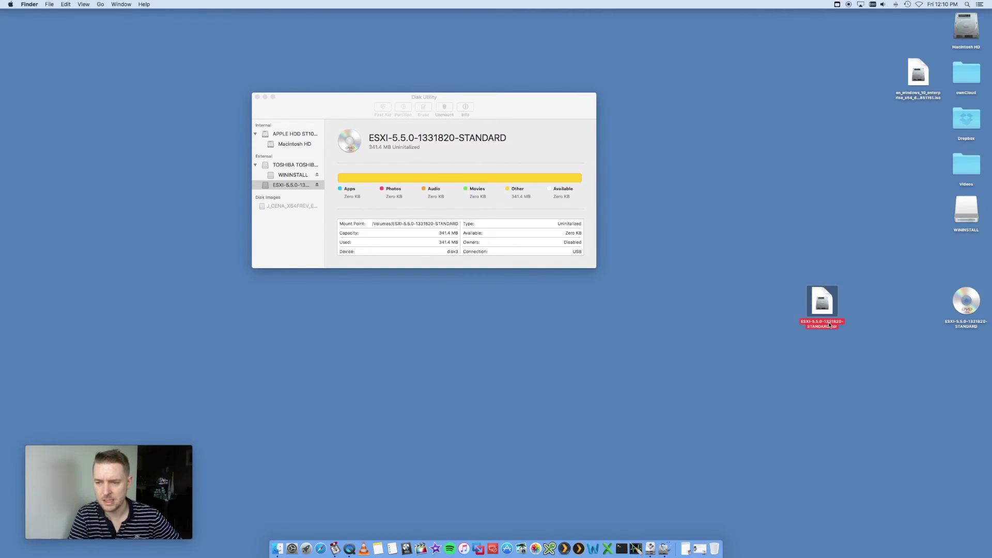
key("Return")
left_click(834, 326)
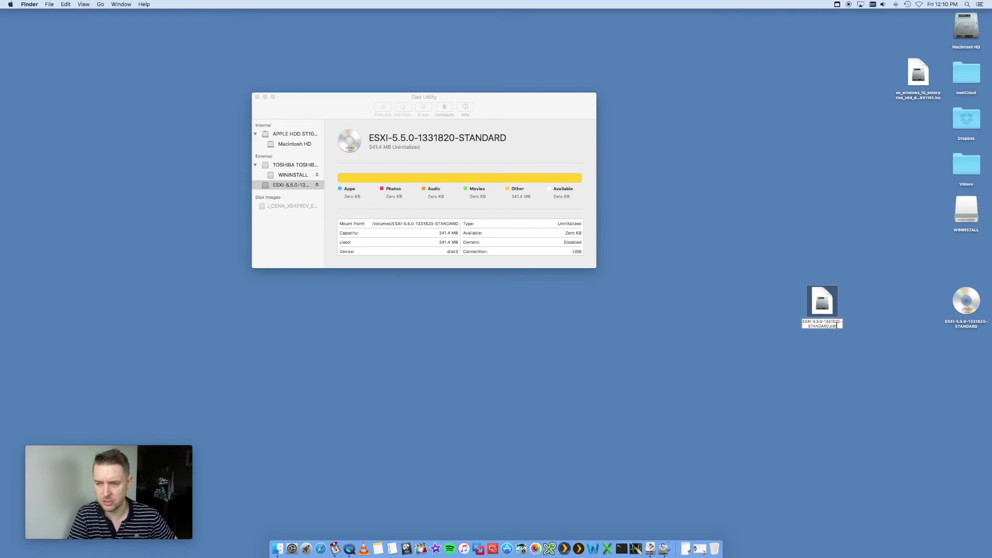
double_click(837, 326)
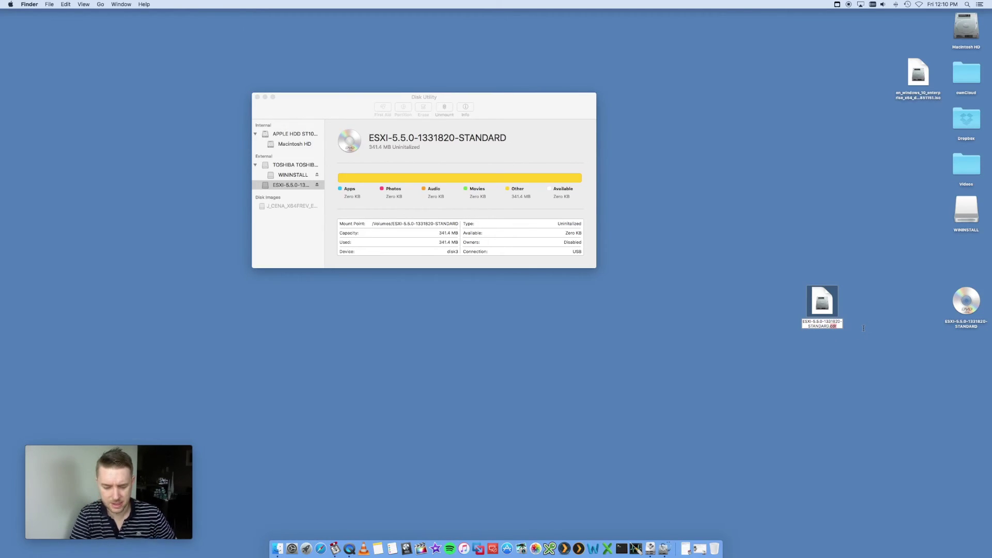
type("iso")
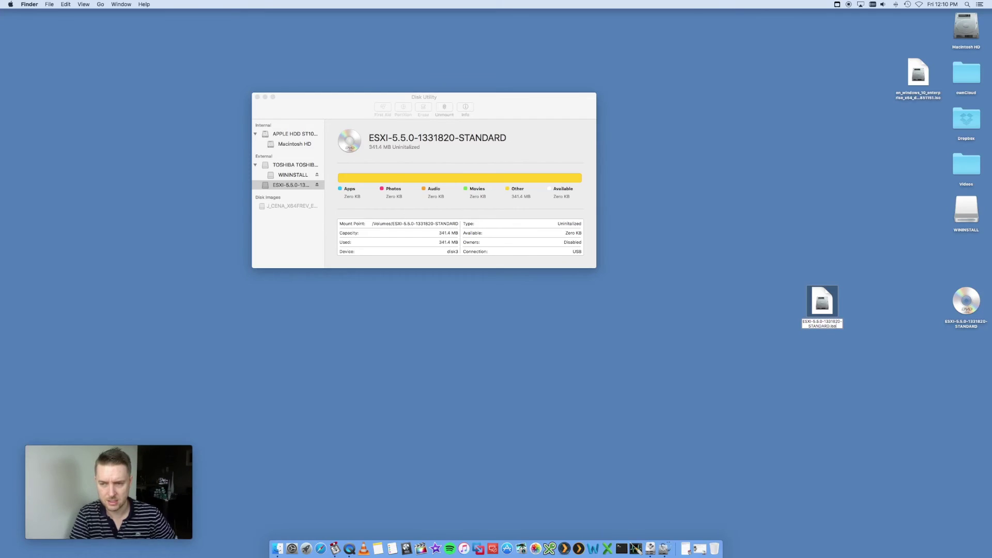
left_click(842, 353)
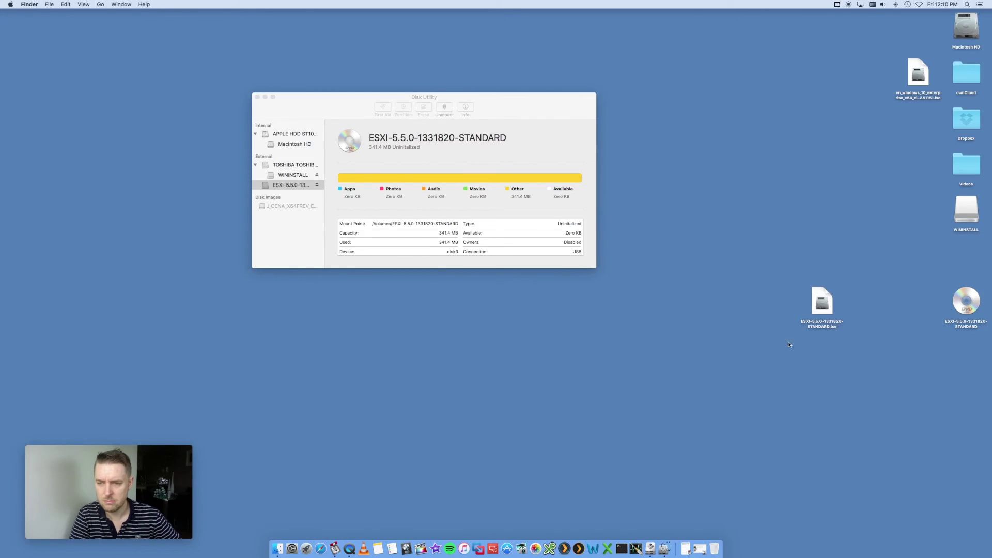
left_click(833, 324)
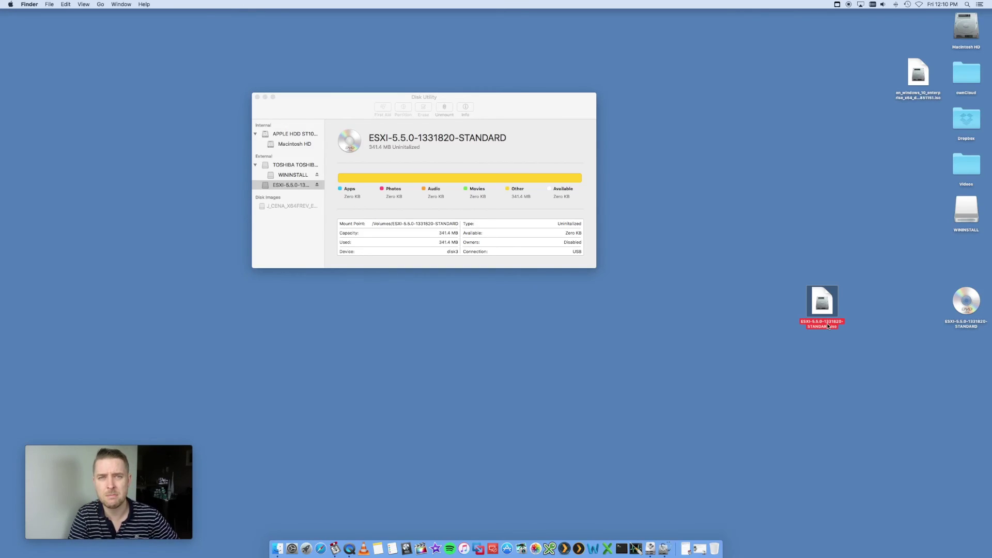
left_click(855, 340)
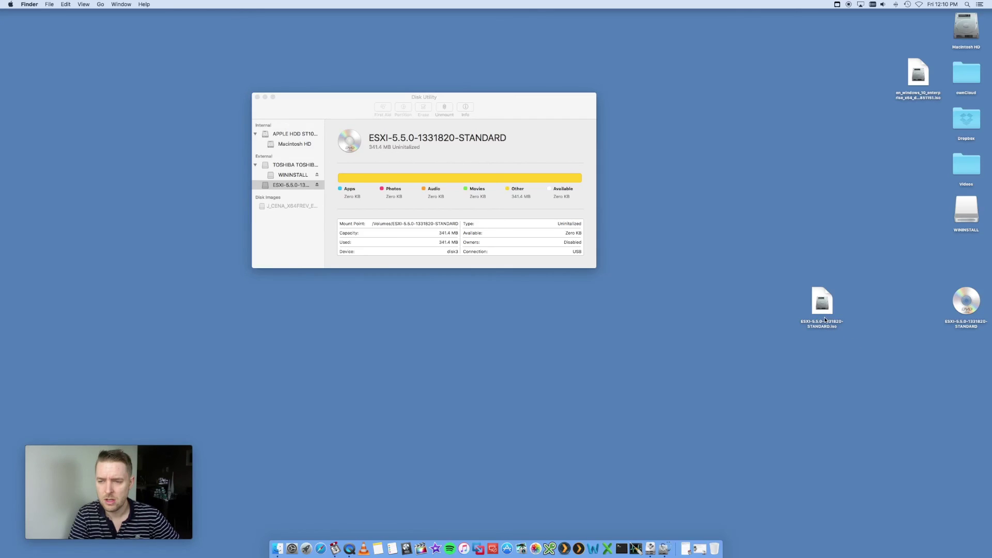